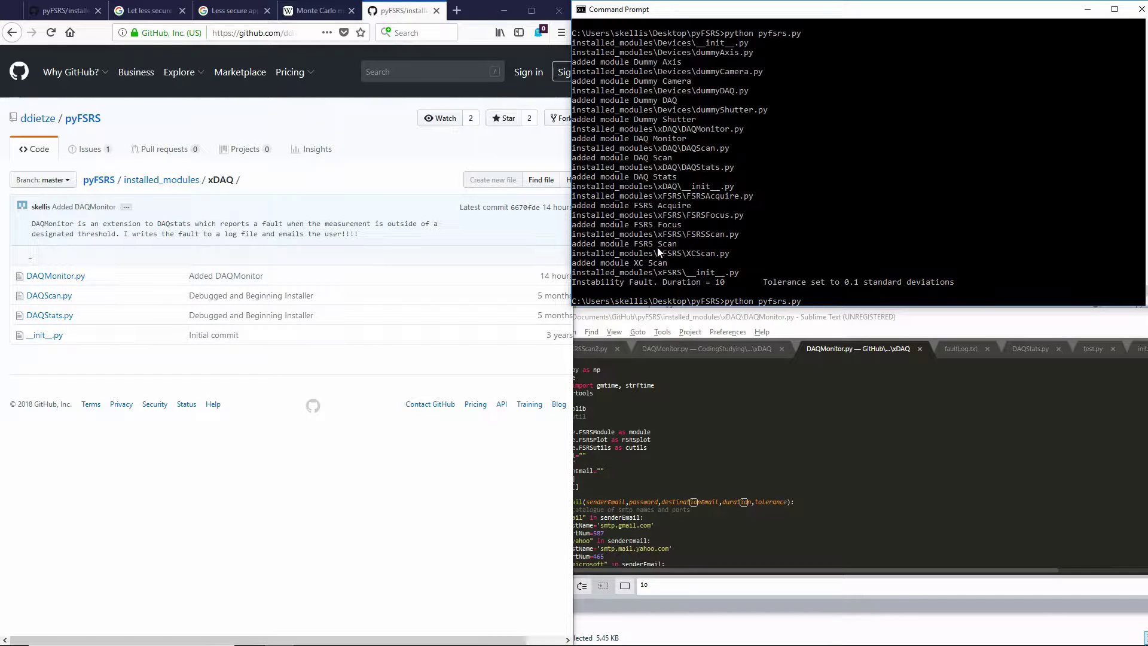
Step: Relaunch pyFSRS with 'python pyfsrs.py', move its window right, and show the xDAQ modules
left_click(801, 301)
key("Escape")
key("Escape")
type("dir")
key("Up")
key("Return")
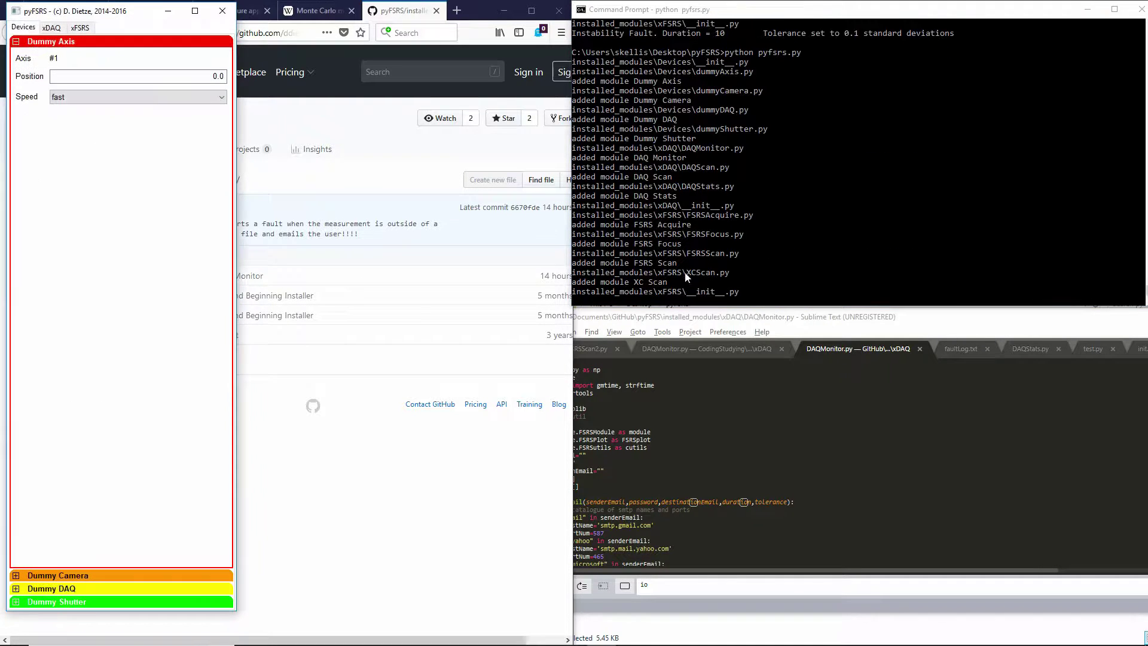
left_click_drag(62, 16, 192, 24)
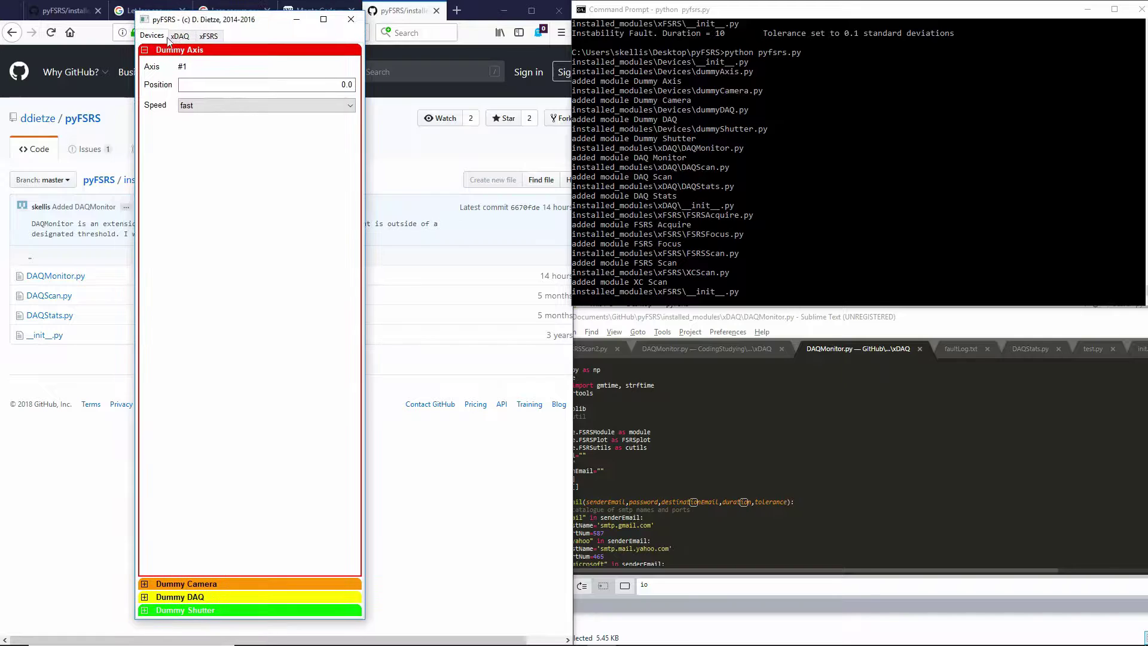
left_click(182, 37)
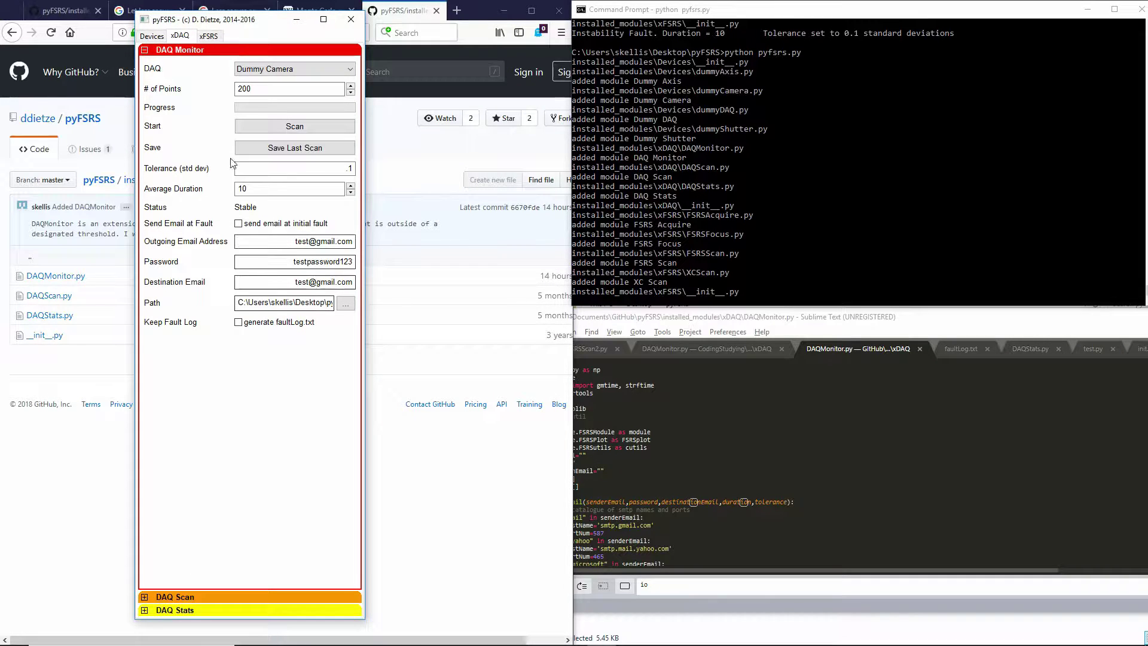
Step: Select Dummy DAQ as the source with 1000 points, average duration 10 and tolerance 1
left_click(247, 88)
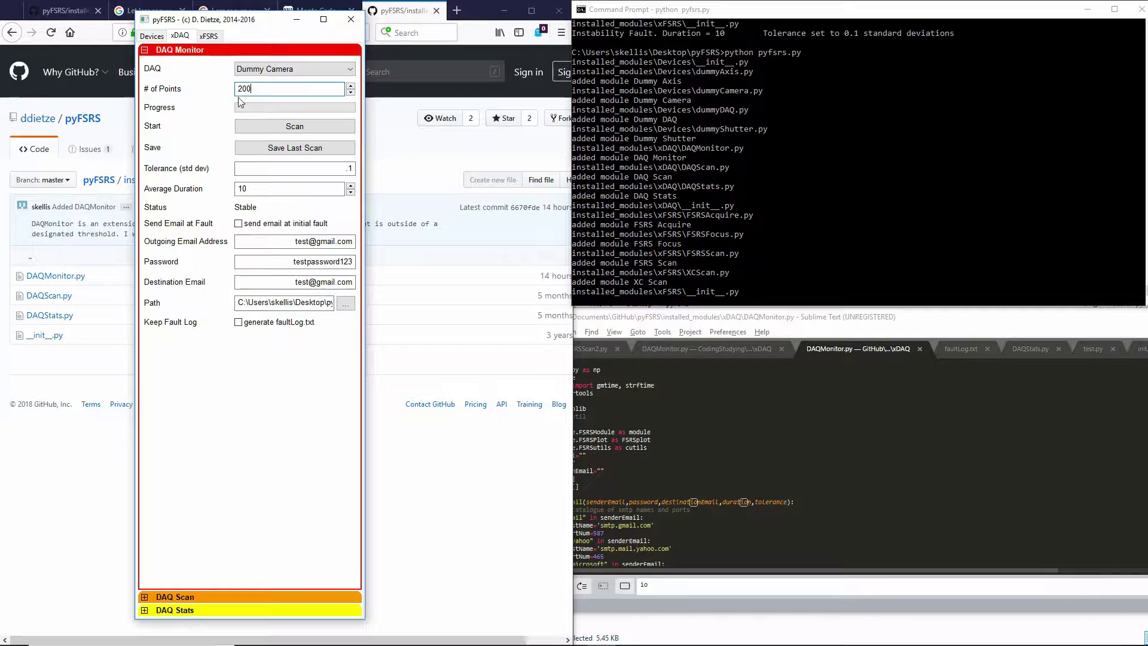
left_click(257, 69)
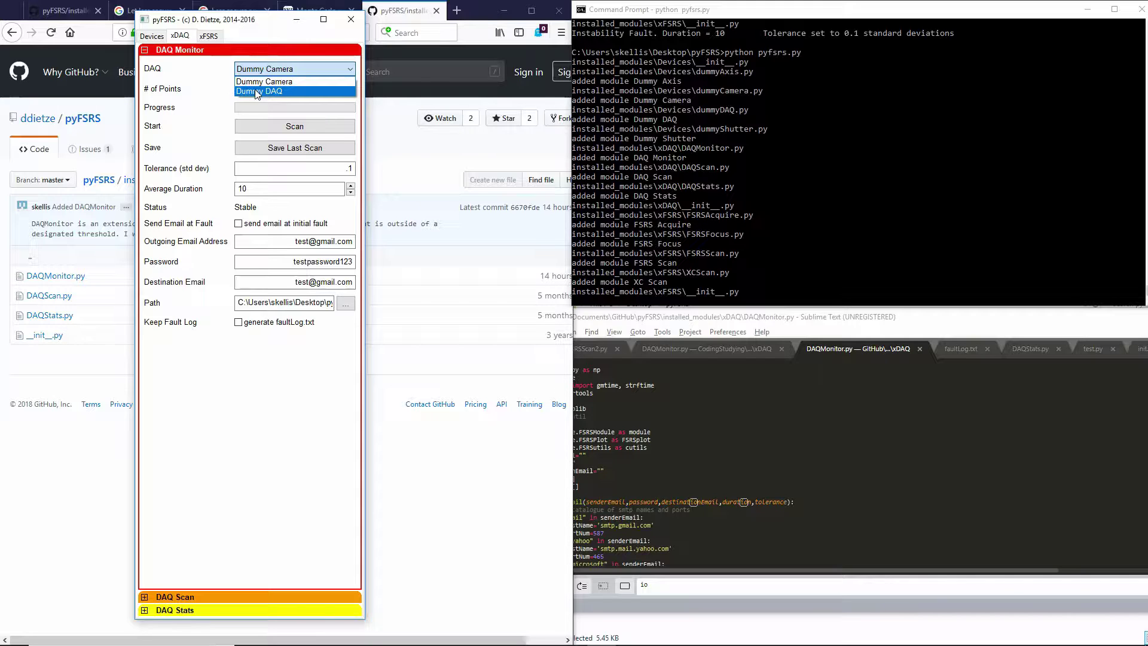
left_click(257, 92)
left_click(256, 90)
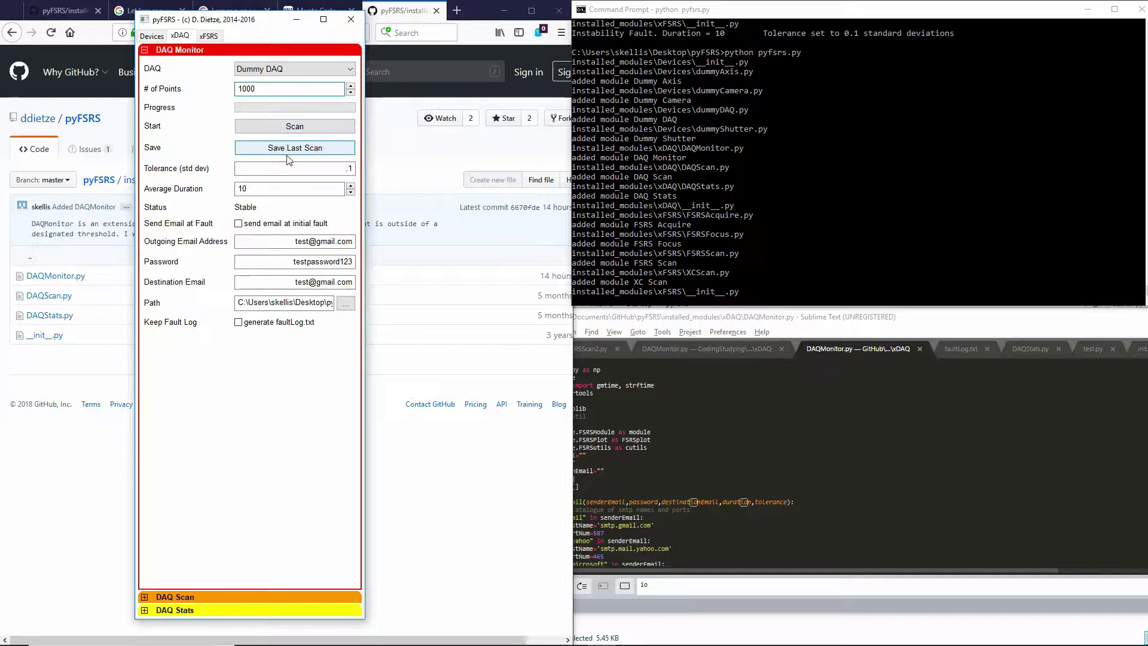
left_click(262, 188)
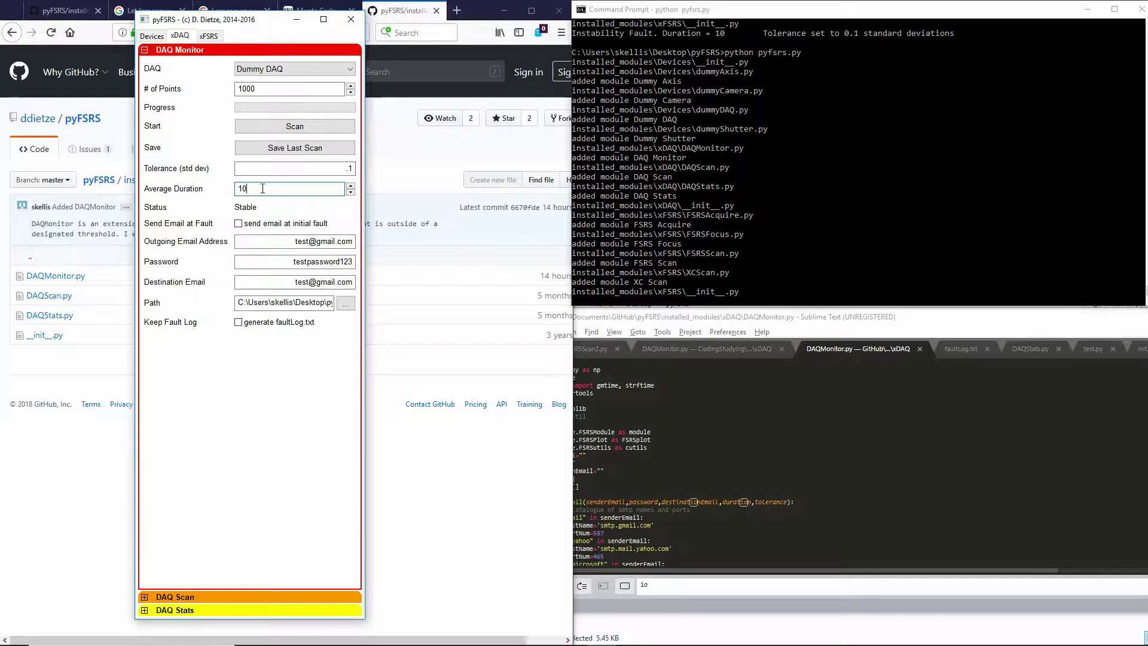
left_click(309, 169)
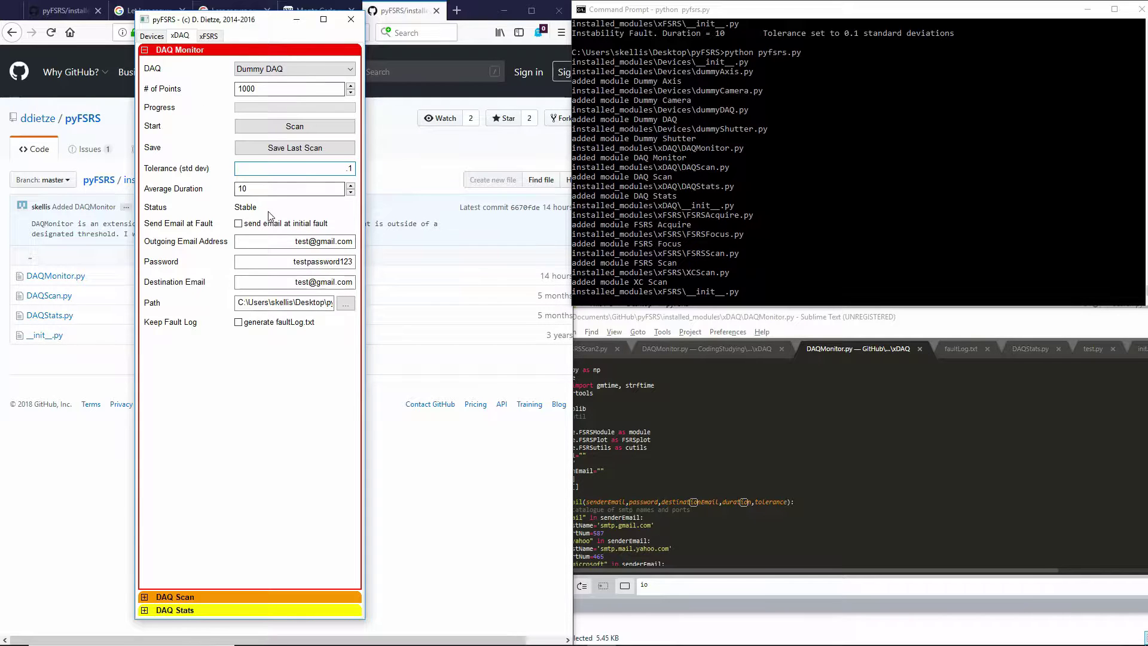
Step: Enable emailing at the initial fault and enter the outgoing email address
left_click(239, 224)
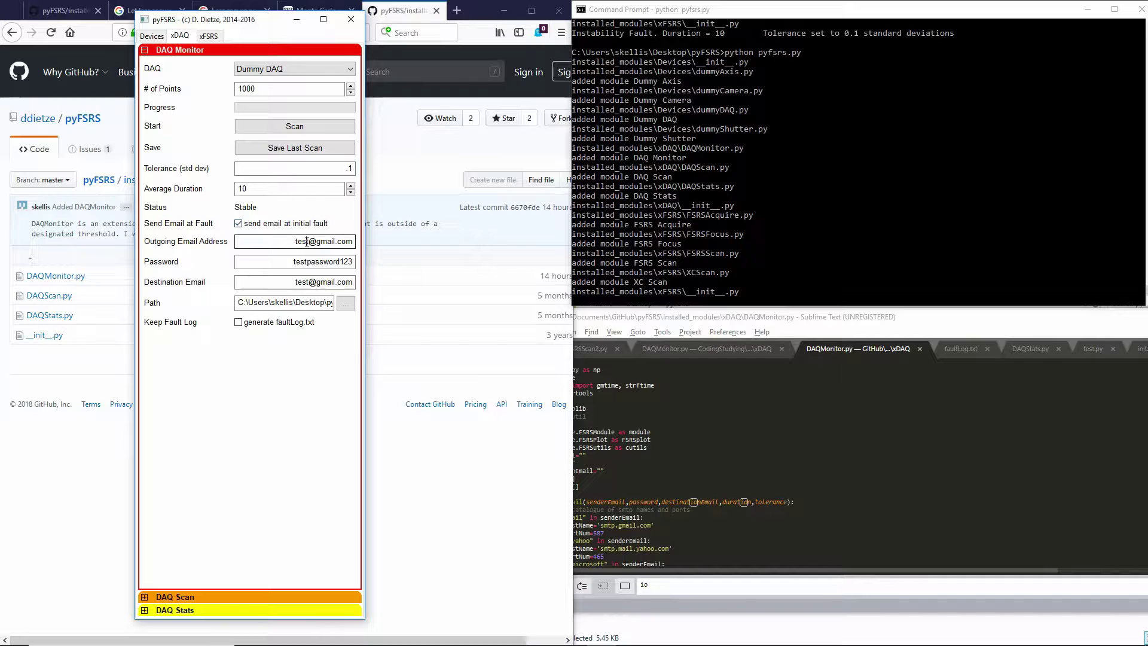
left_click_drag(308, 241, 279, 240)
type("skellis")
type("fe")
type("ake")
double_click(280, 242)
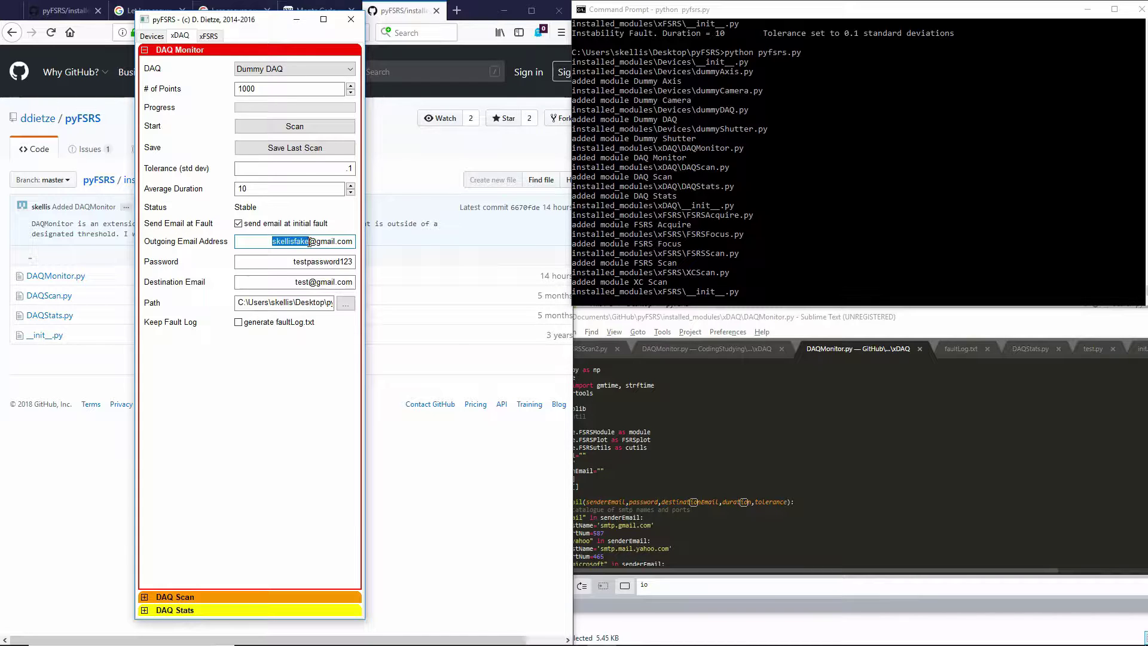
Step: Enter the sending account's password and the destination email address
left_click_drag(290, 262, 437, 270)
type("passwordfake")
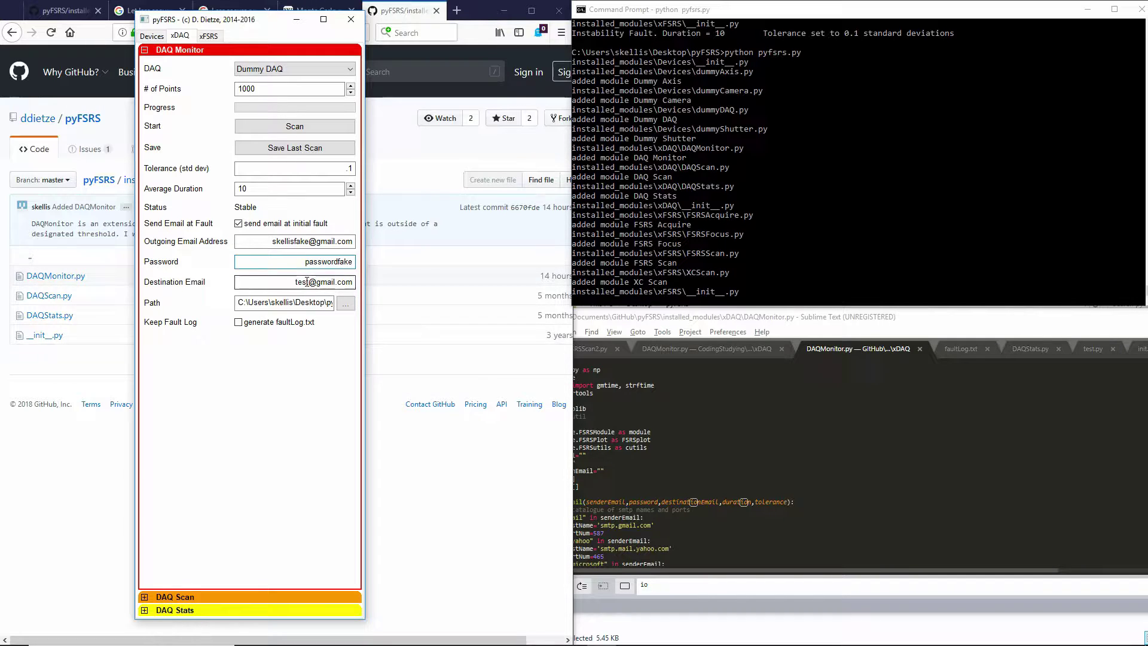
left_click_drag(309, 281, 258, 287)
type("skel")
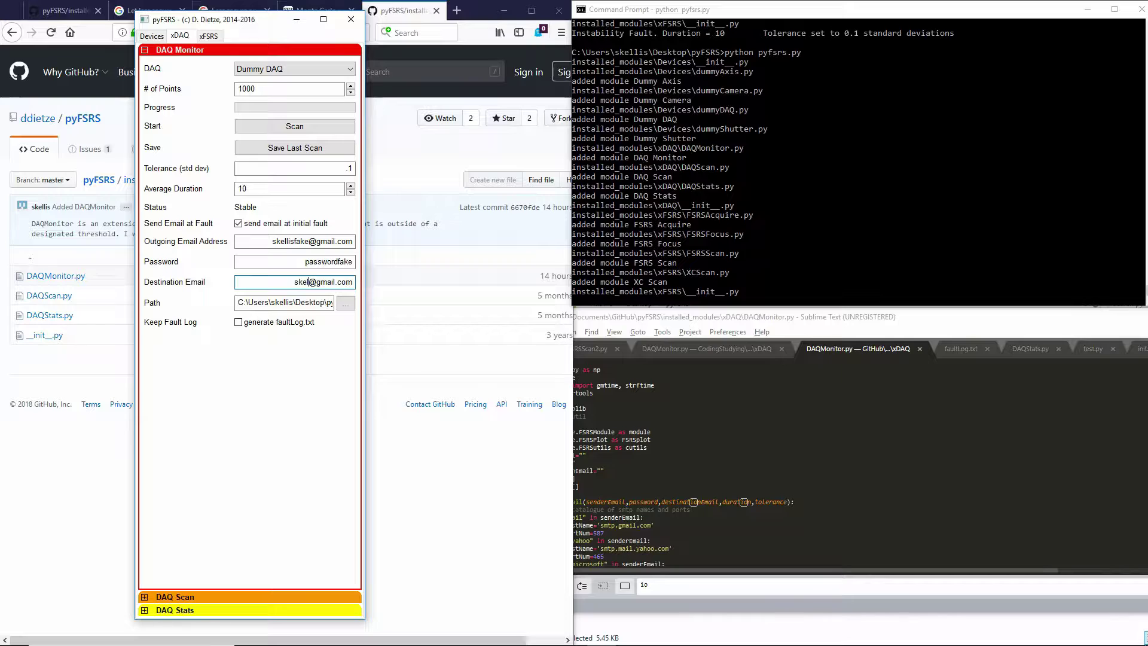
type("lisfake")
left_click(247, 300)
Step: Set the fault log path to the Desktop pyFSRS folder, enable faultLog.txt, and start a scan
left_click(345, 303)
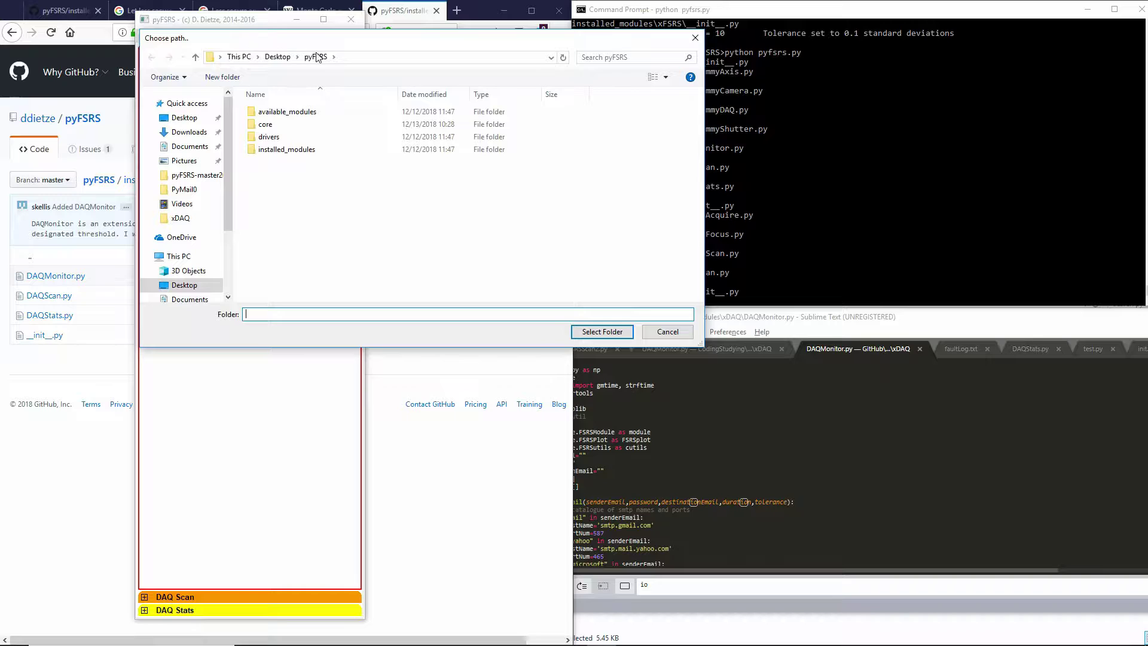
left_click(602, 331)
left_click(255, 326)
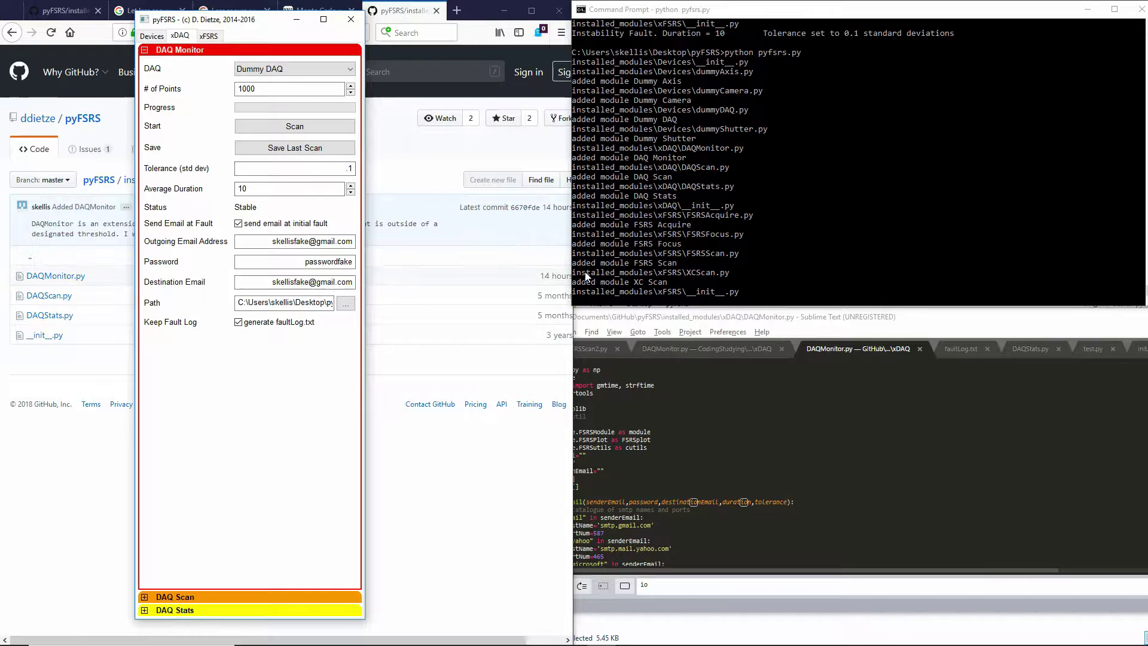
left_click(276, 127)
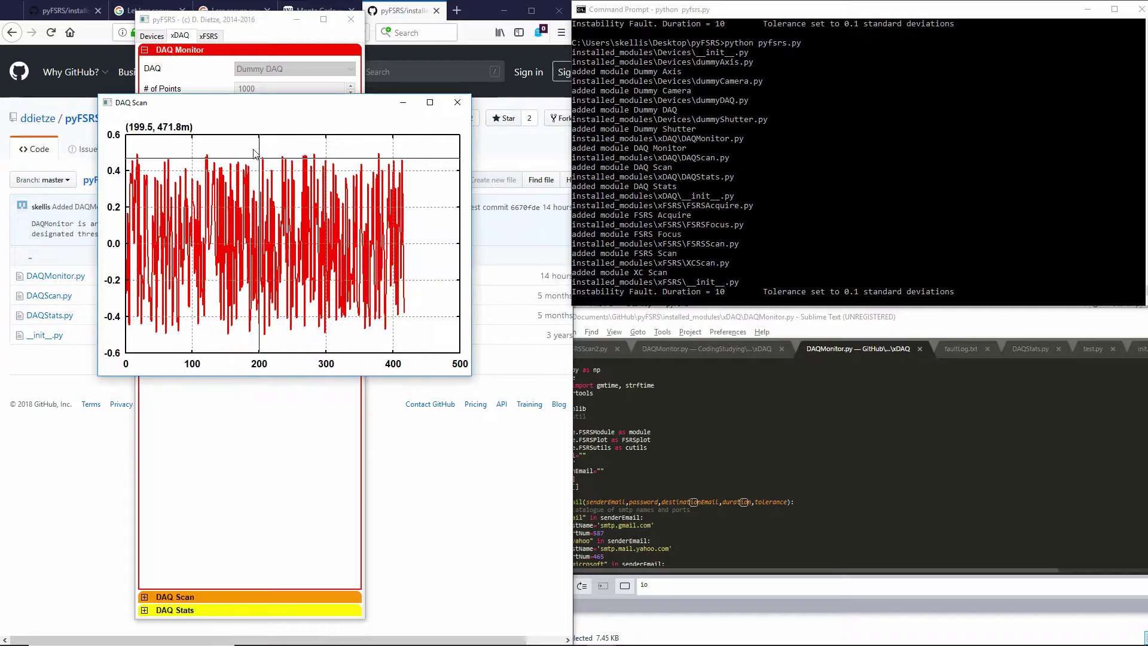
Step: Acknowledge the DAQ Monitor's mean and standard deviation message, then close the DAQ Scan plot window
left_click_drag(239, 103, 383, 124)
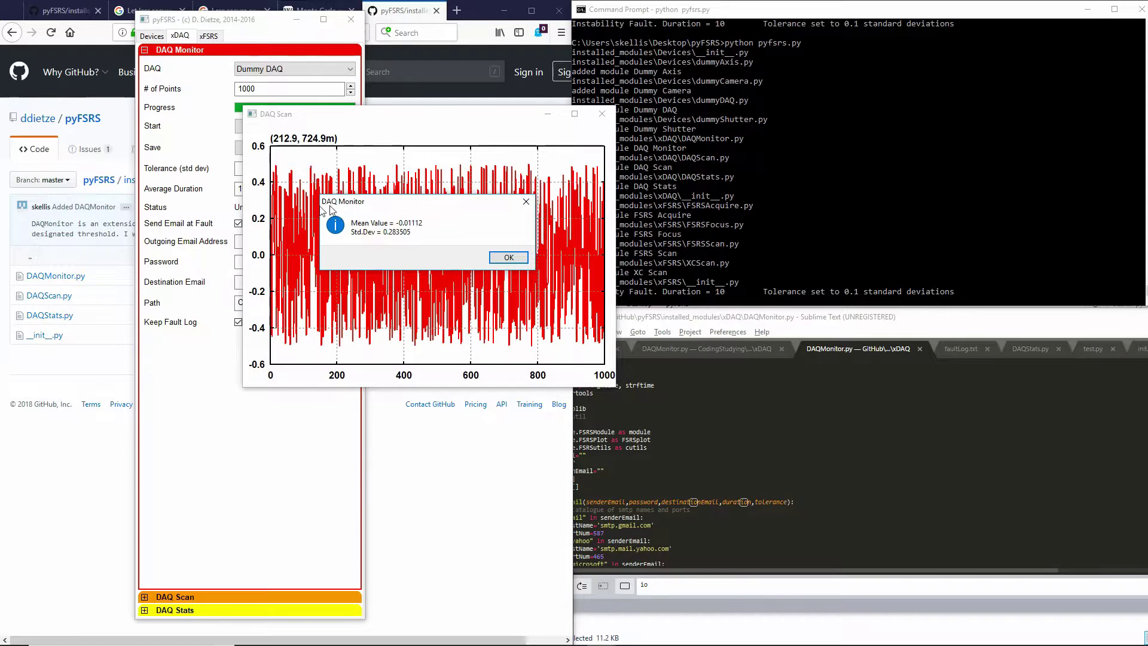
left_click(233, 220)
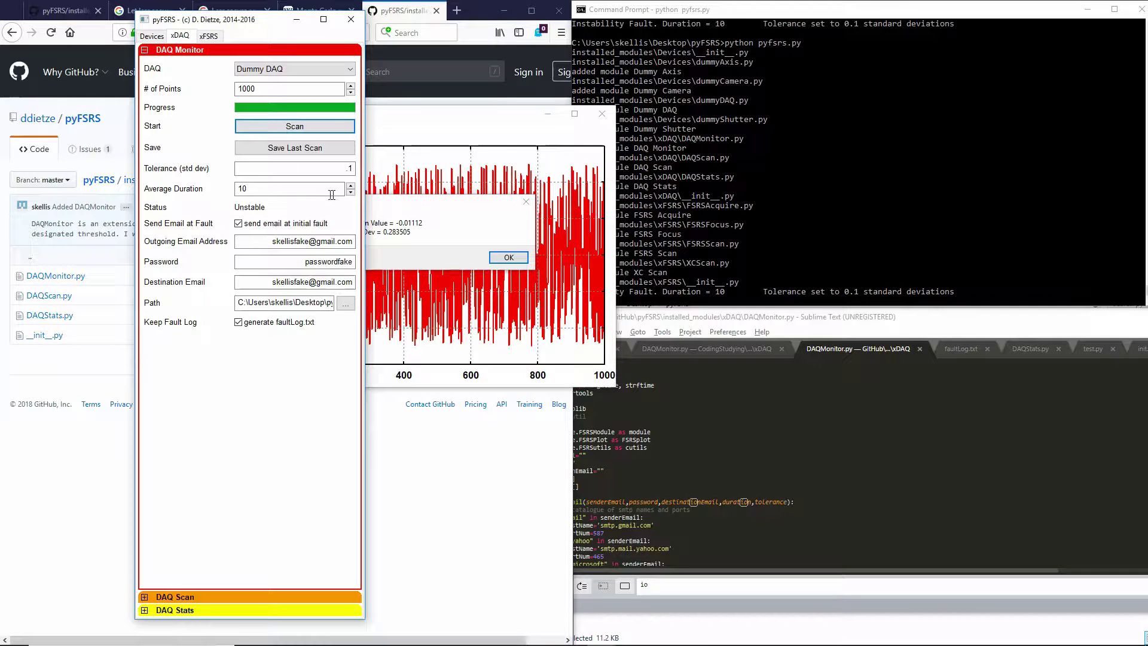
left_click(410, 201)
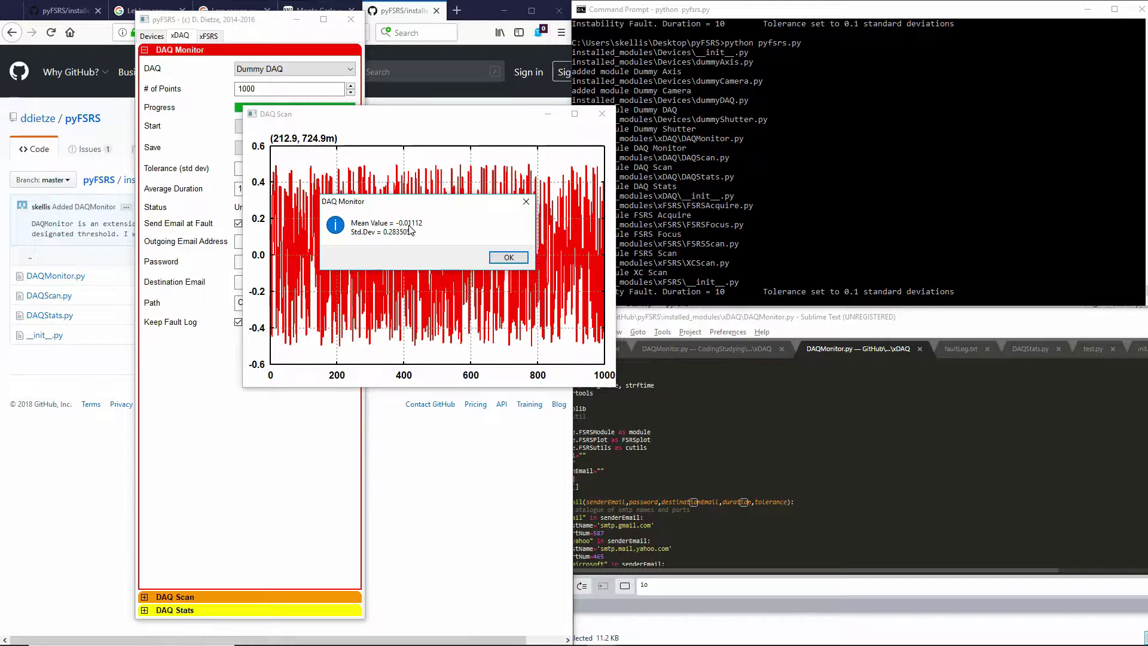
left_click(508, 257)
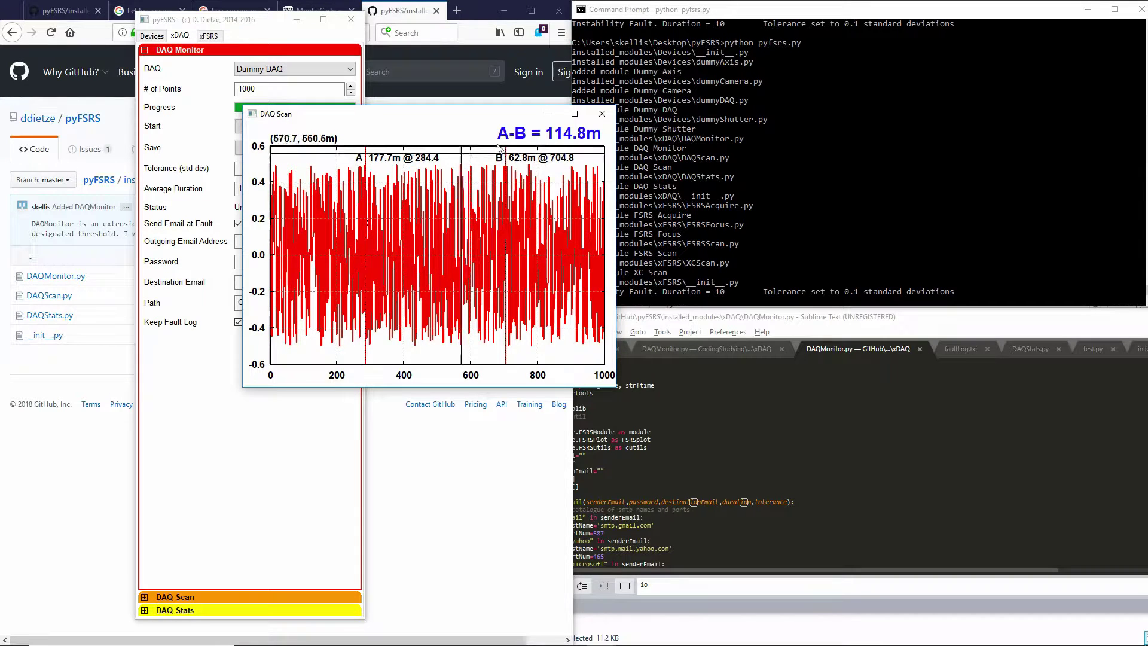
left_click(603, 113)
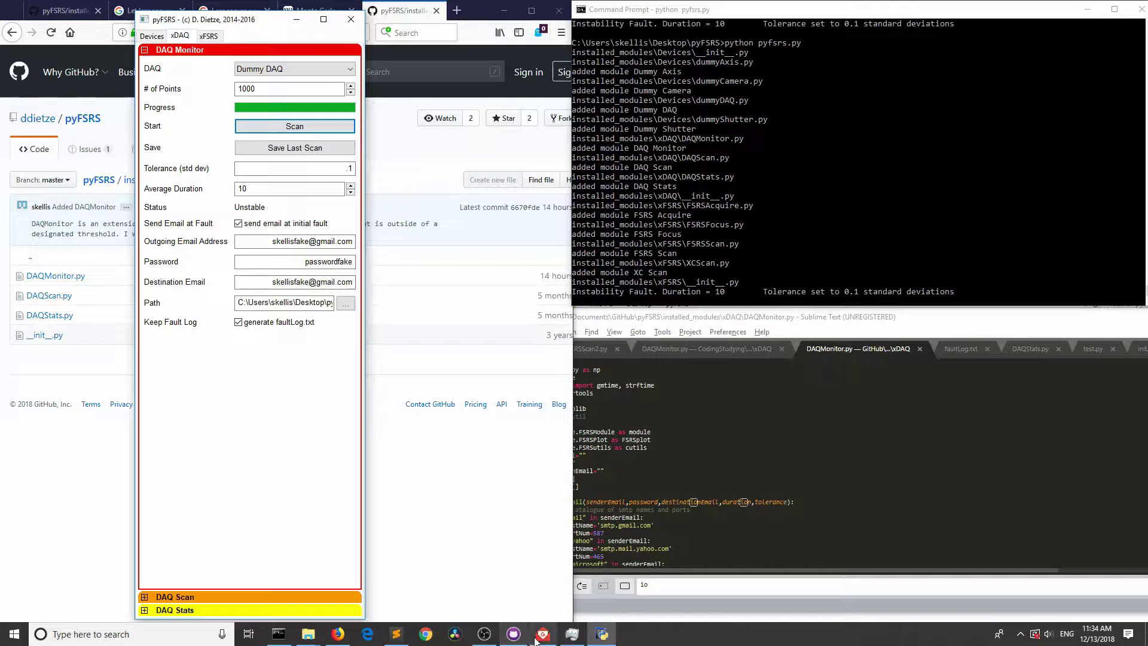
Step: Read the Instrument Fault Alert email from pyFSRS in Gmail, then minimize the mail window
left_click(526, 634)
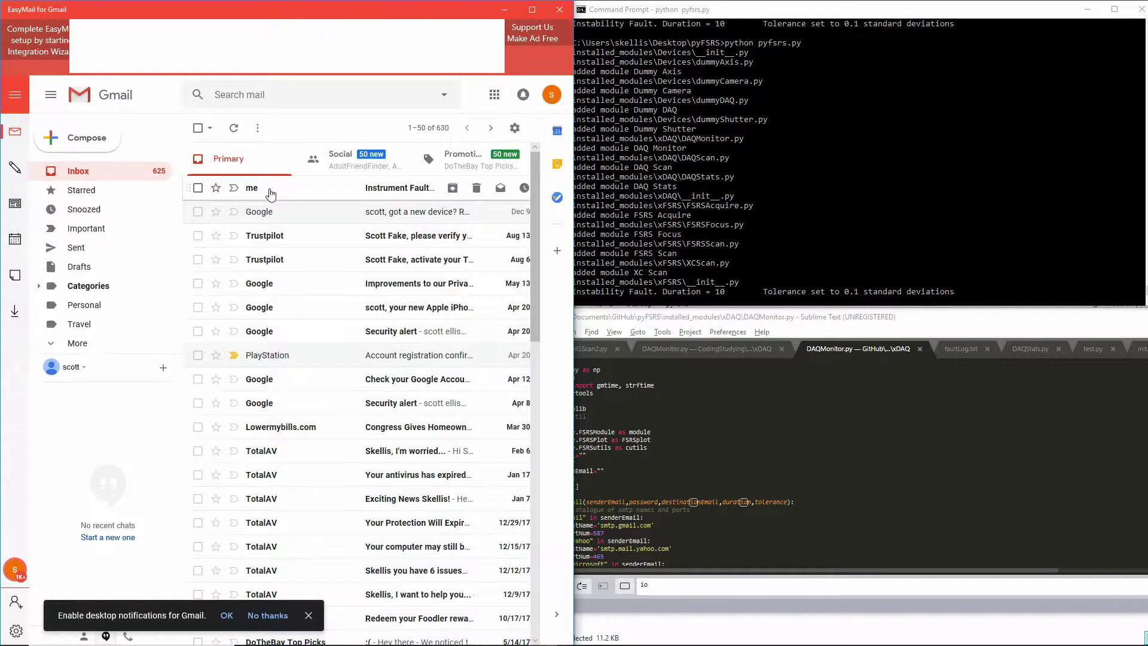
left_click(270, 195)
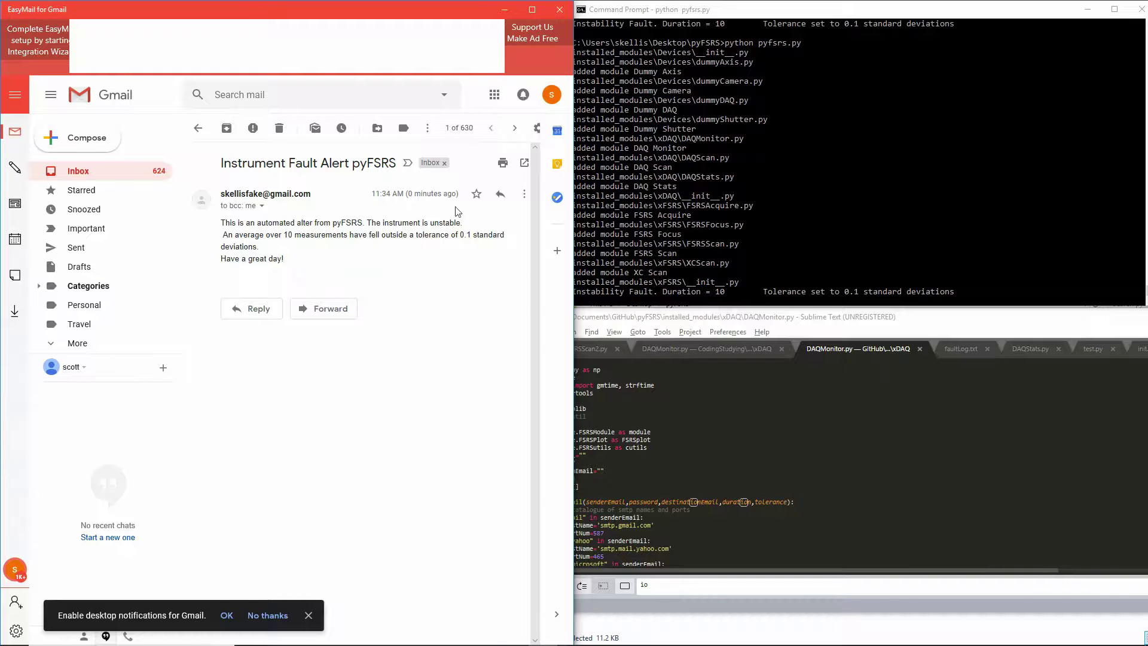
left_click(504, 8)
Step: Open faultLog.txt from the pyFSRS folder with Sublime Text
mouse_move(309, 635)
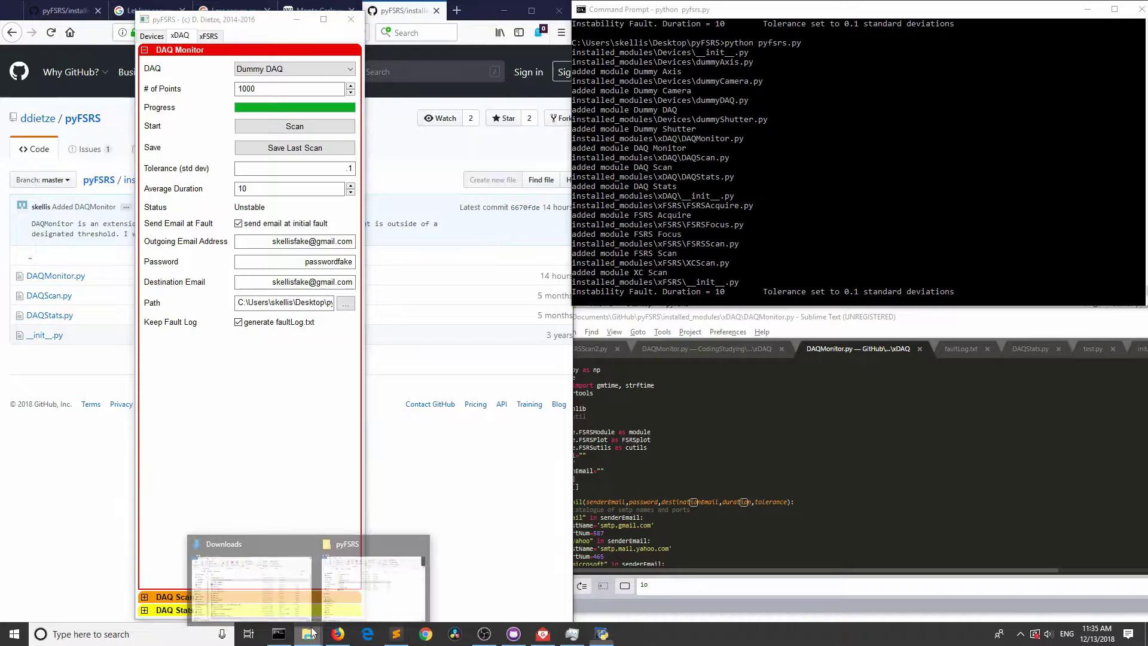
left_click(370, 574)
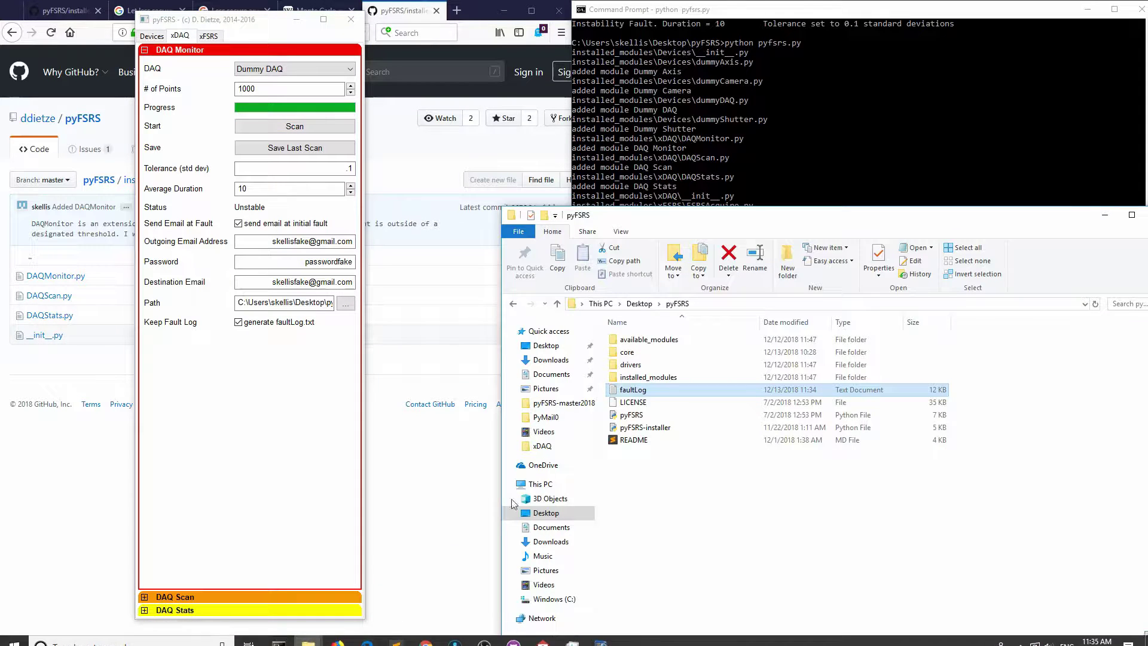
right_click(636, 393)
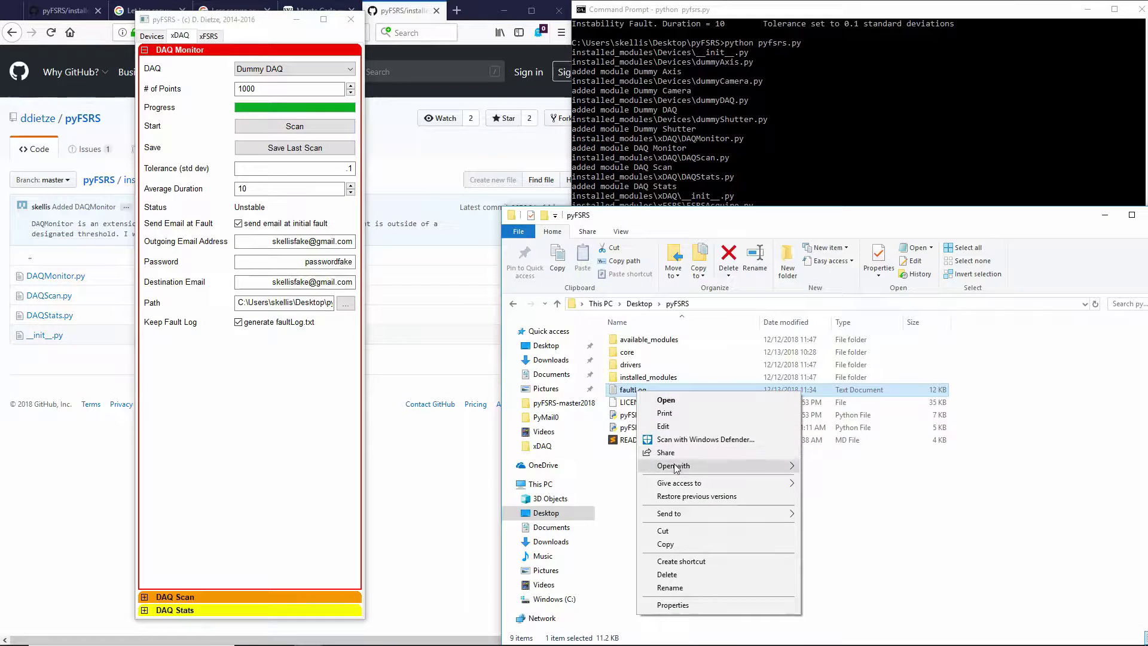
mouse_move(708, 469)
left_click(820, 506)
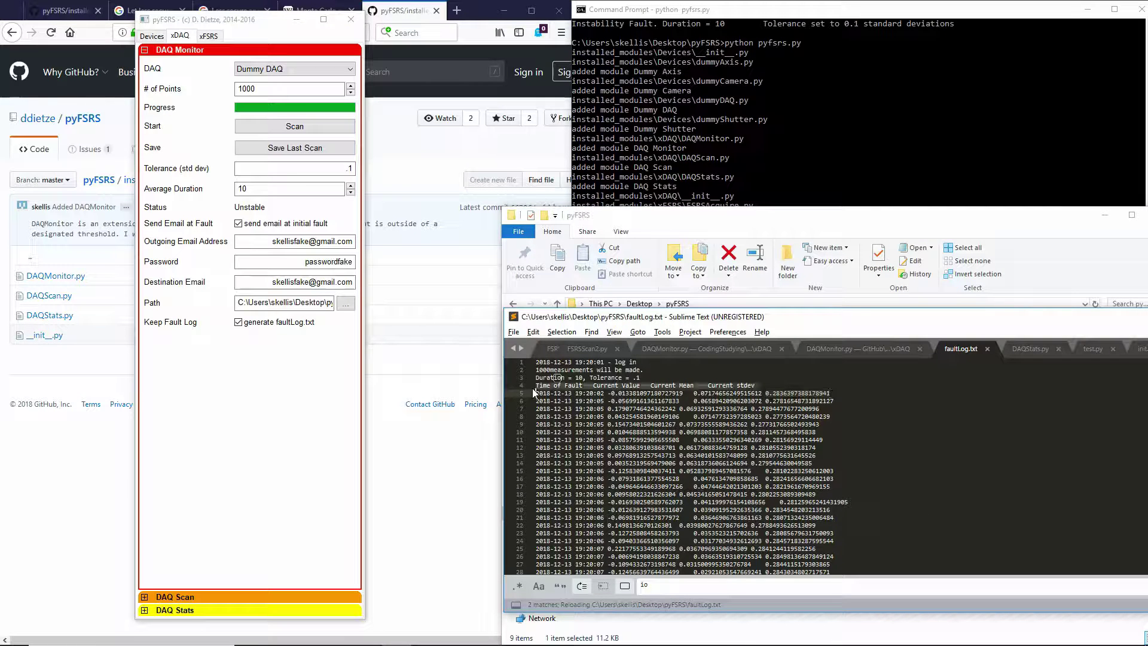
key("ctrl+shift+Right")
key("ctrl+shift+Right")
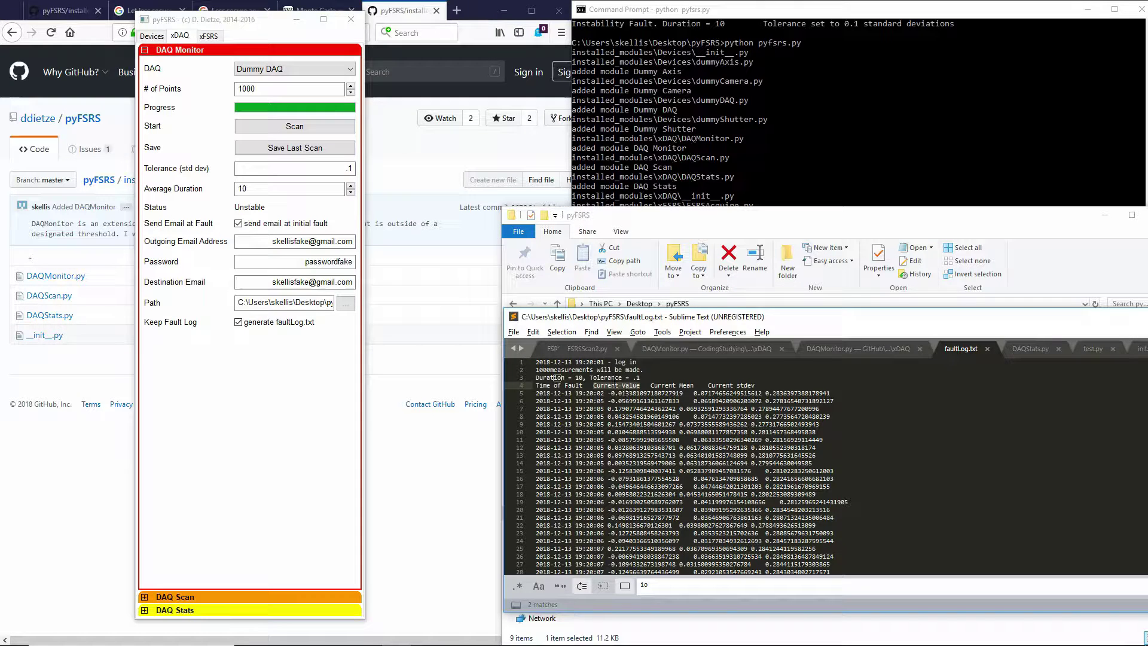
left_click_drag(650, 386, 692, 385)
left_click_drag(765, 393, 830, 394)
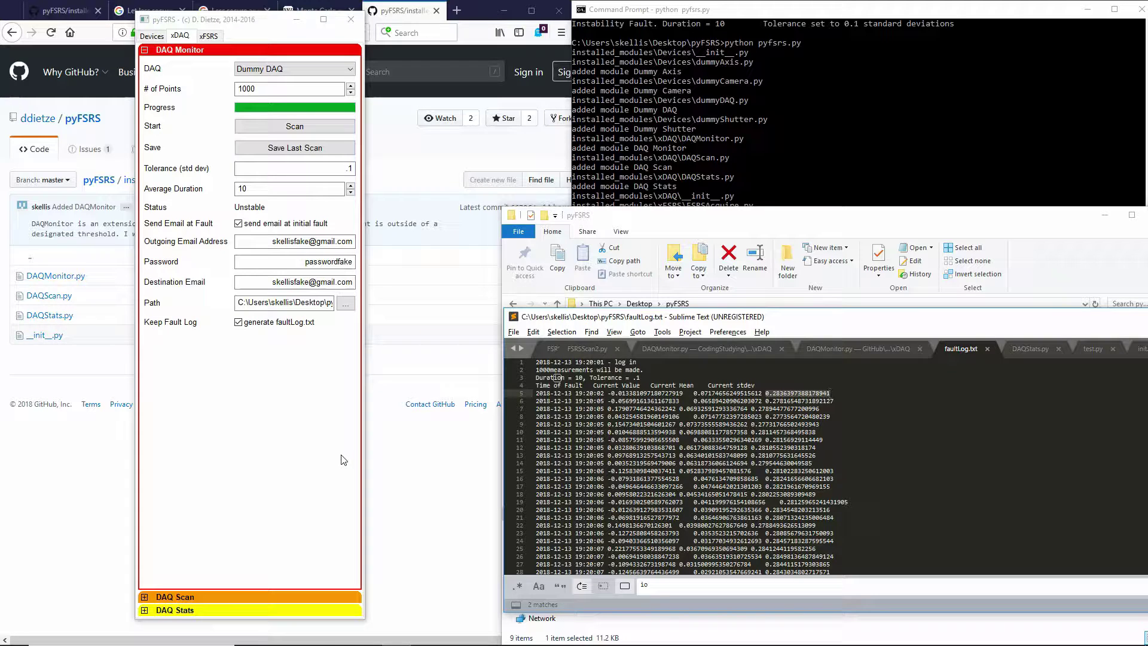
Step: Back in pyFSRS, switch to the xFSRS modules and expand the FSRS Scan settings
left_click(271, 245)
left_click_drag(271, 245, 353, 243)
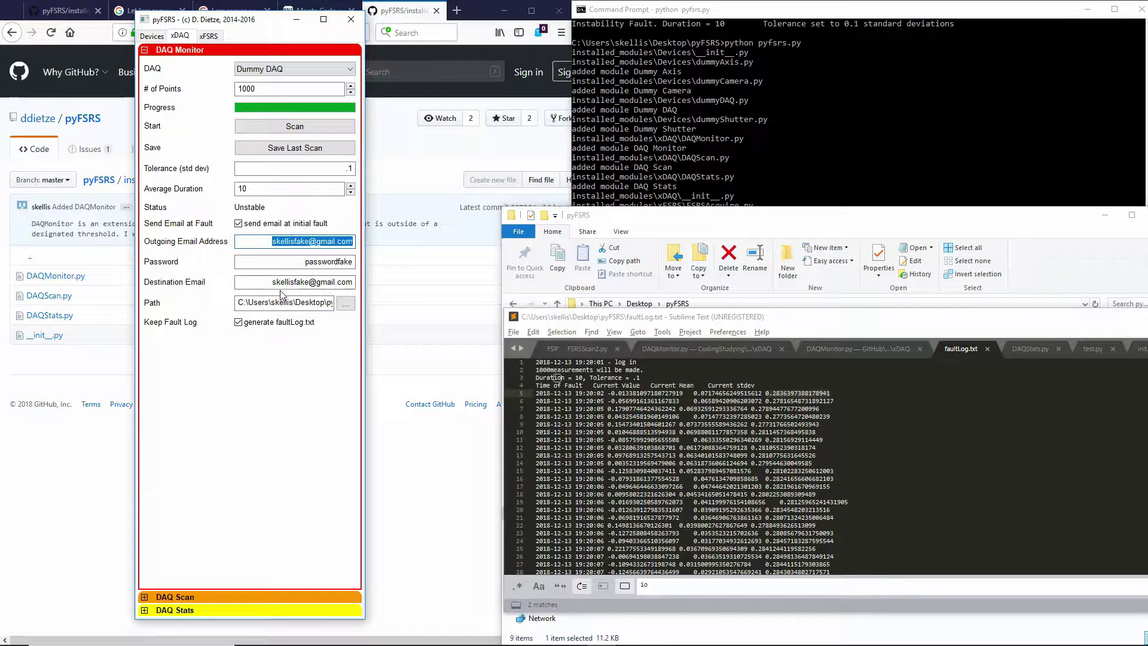
left_click(209, 36)
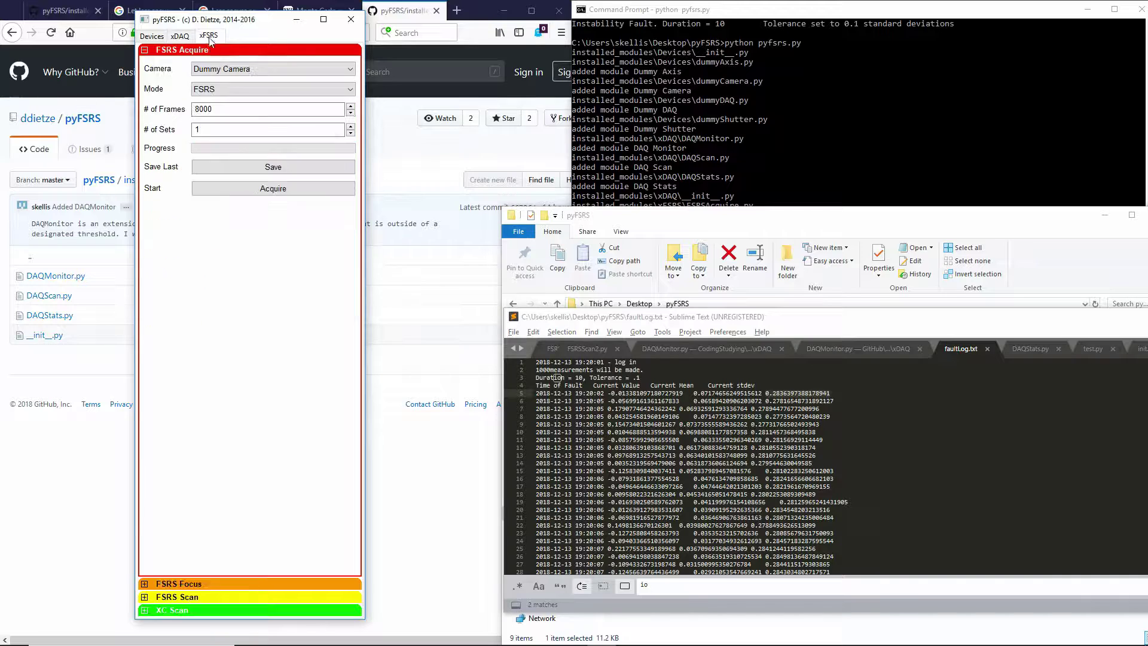
left_click(186, 597)
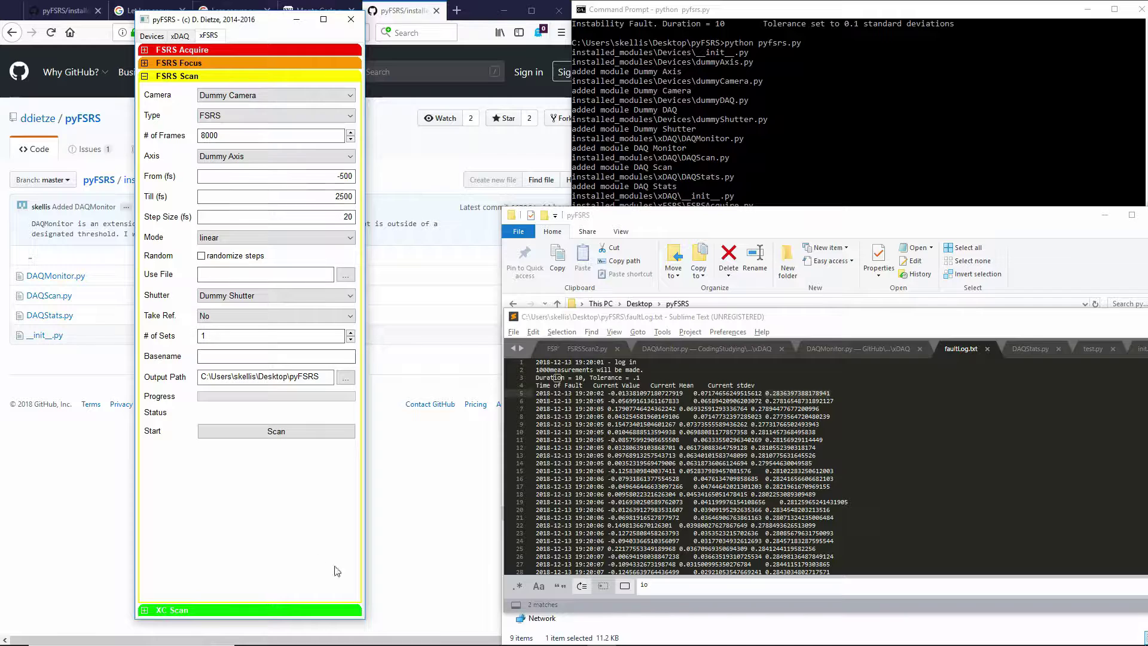
Step: Return to the GitHub xDAQ modules page in Firefox
mouse_move(484, 639)
left_click(456, 501)
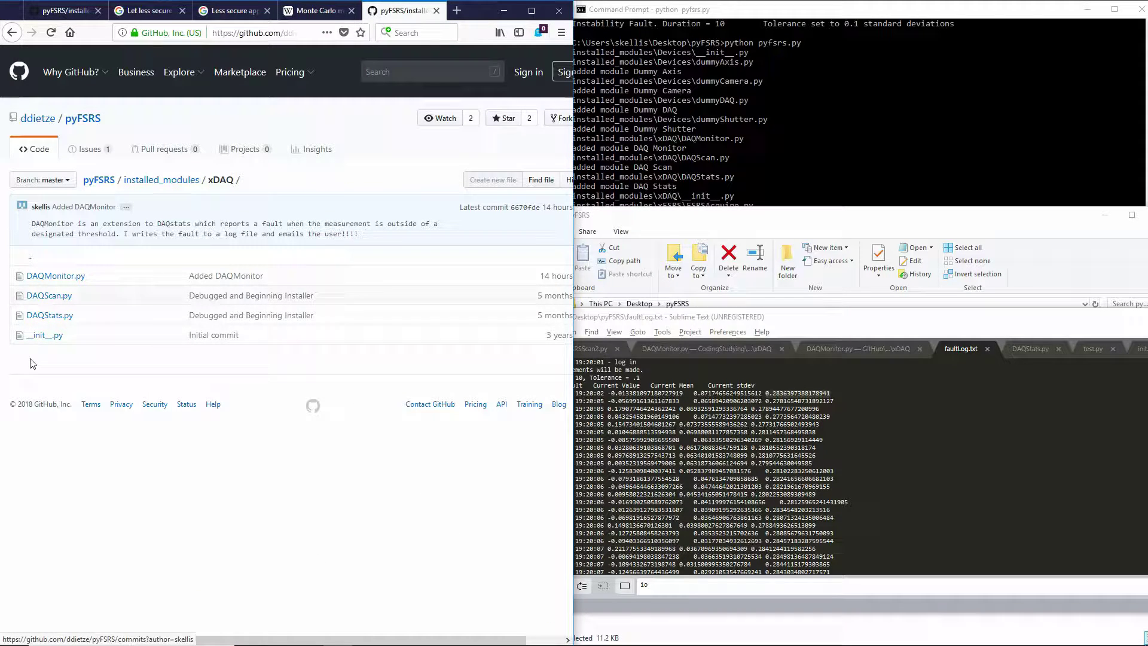
mouse_move(490, 640)
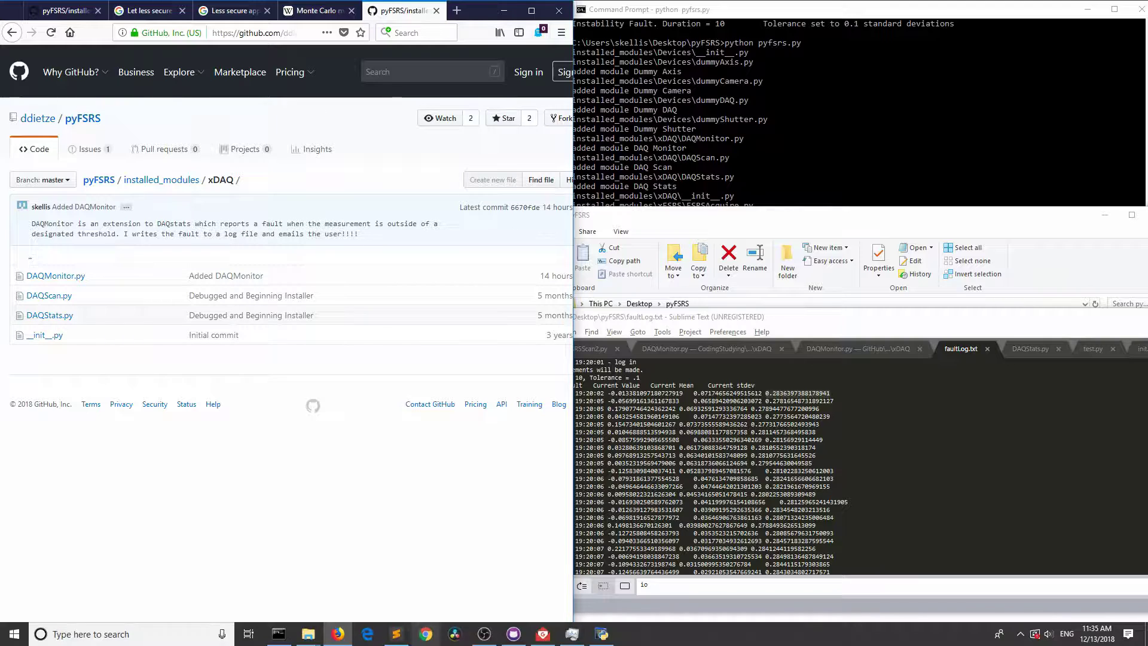
left_click(486, 635)
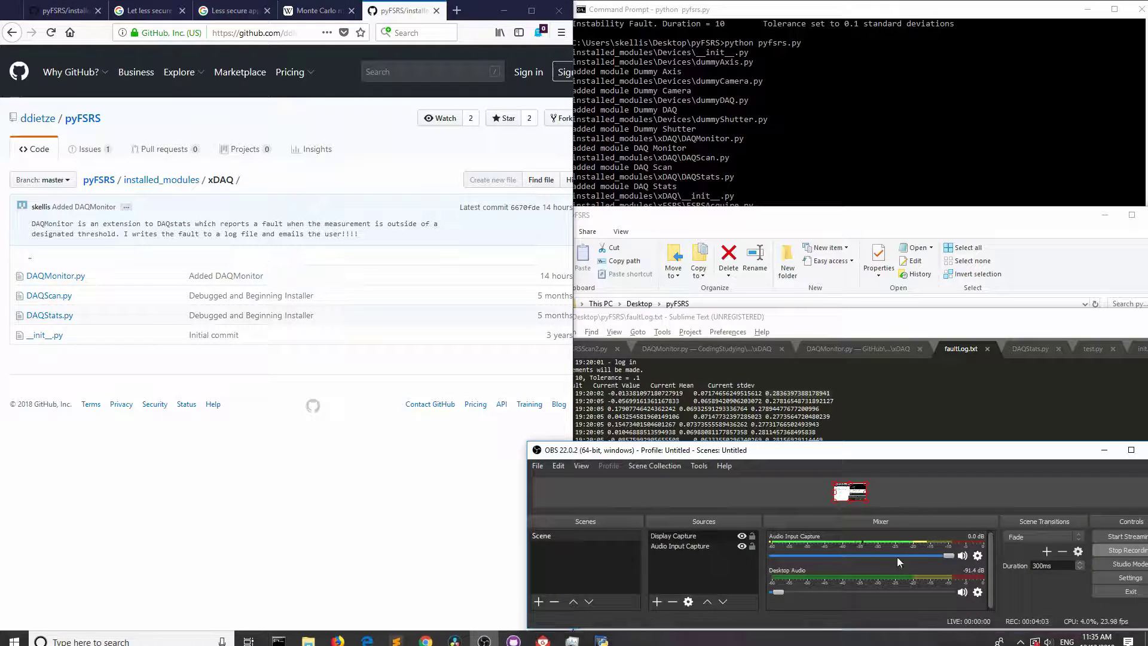